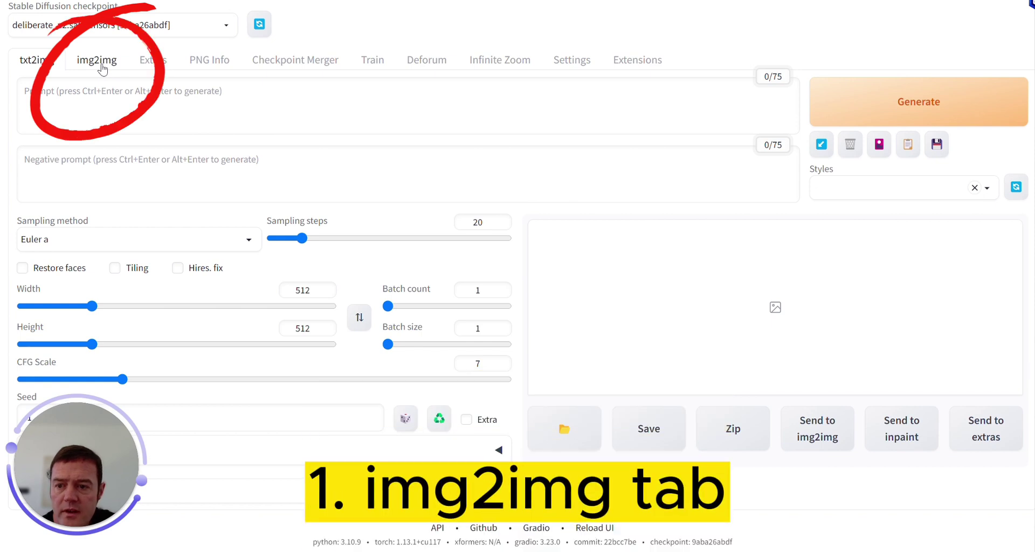
# Load Apple.png as the image-to-image source drawing.
pyautogui.click(101, 62)
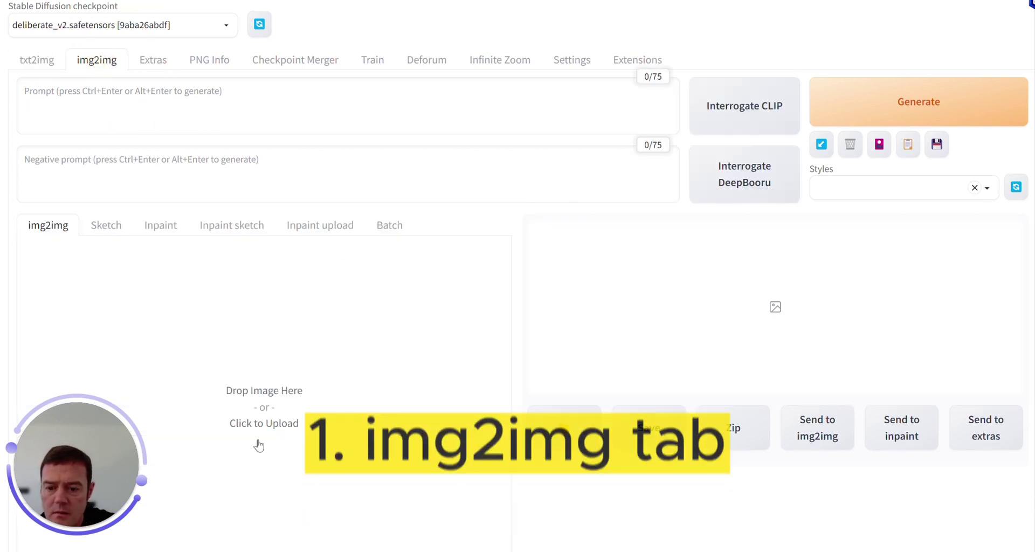
pyautogui.click(271, 412)
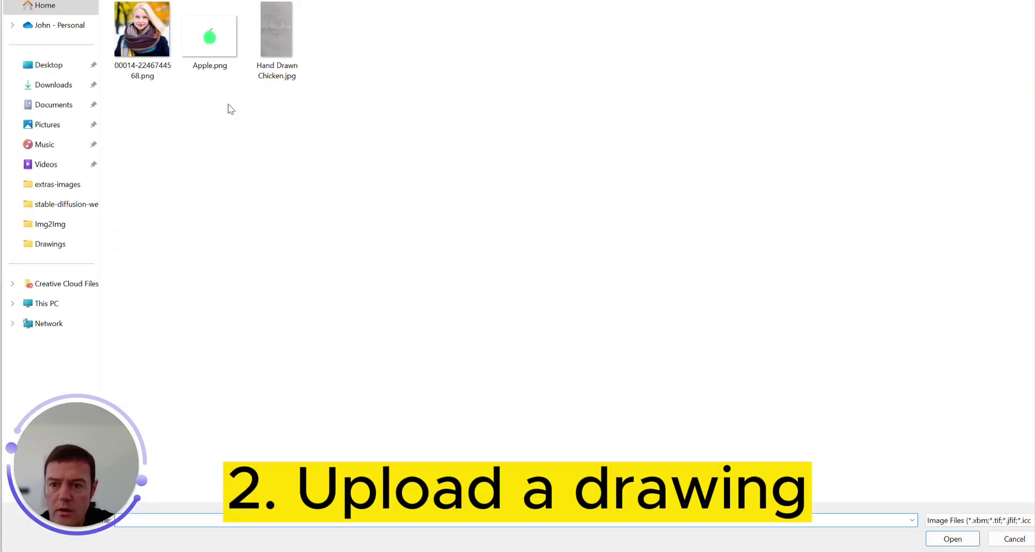
pyautogui.doubleClick(206, 50)
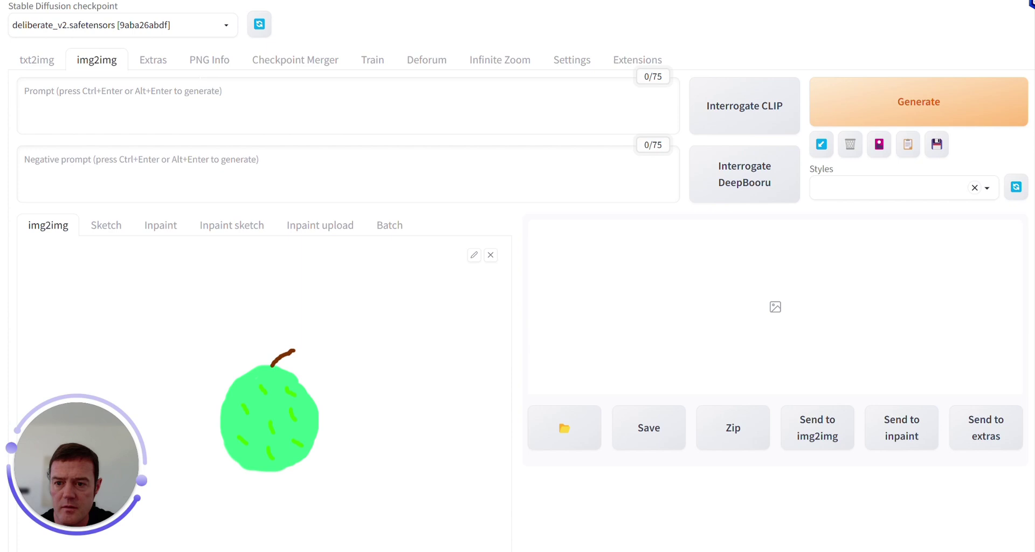
# Paste the prompt for an apple with water droplets, highly detailed, ultra realistic, 8k.
pyautogui.click(201, 86)
pyautogui.write('An apple with water droplets, highly detailed, ultra realistic, 8k')
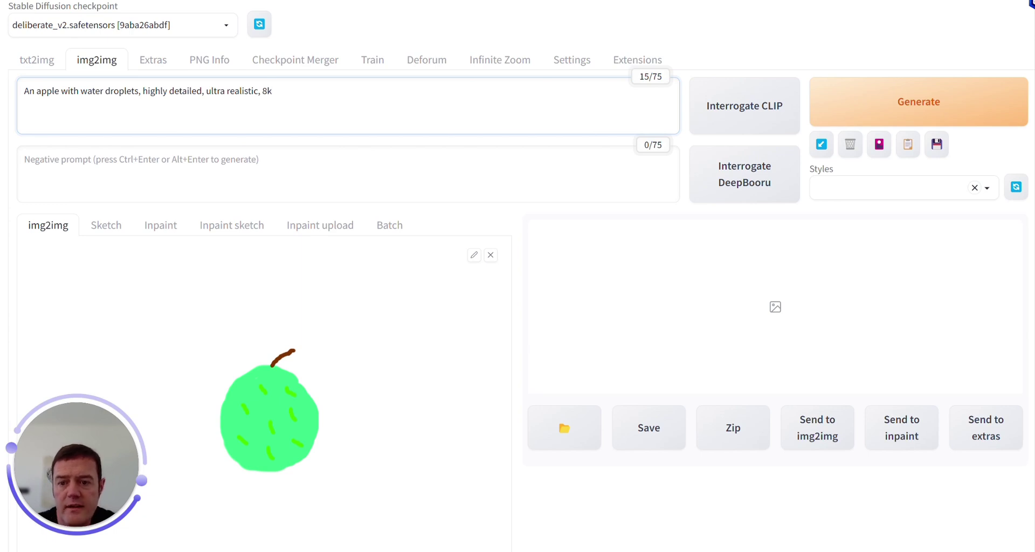
pyautogui.scroll(-10, 482, 248)
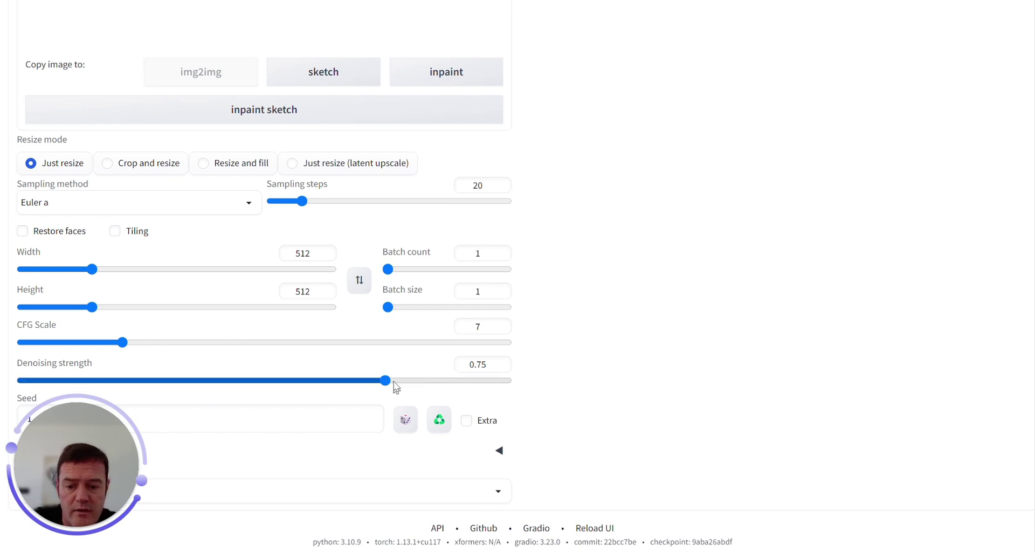
# Drop denoising strength to 0.1 and generate a near-identical apple from the drawing.
pyautogui.moveTo(386, 380); pyautogui.dragTo(144, 379)
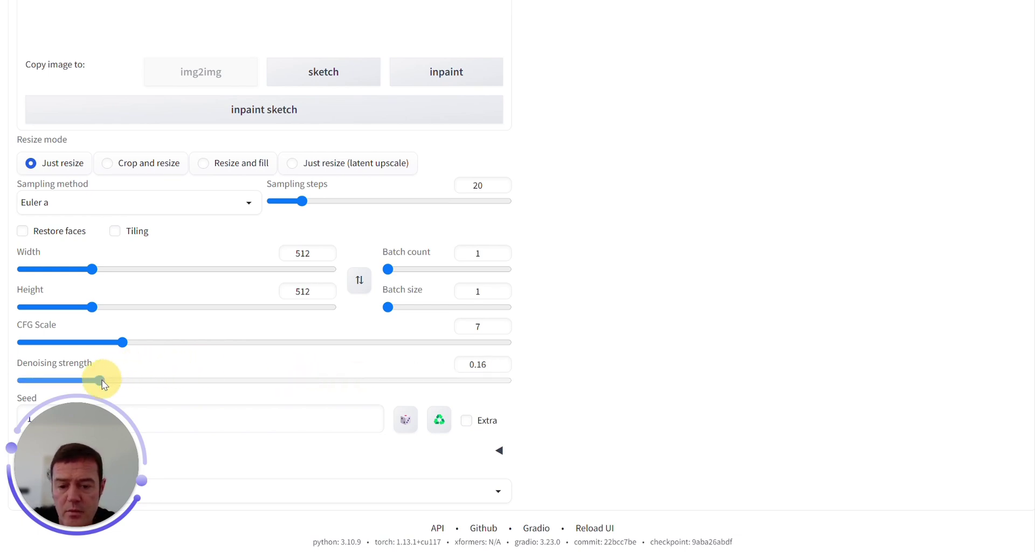
pyautogui.moveTo(76, 383); pyautogui.dragTo(72, 383)
pyautogui.scroll(8, 513, 341)
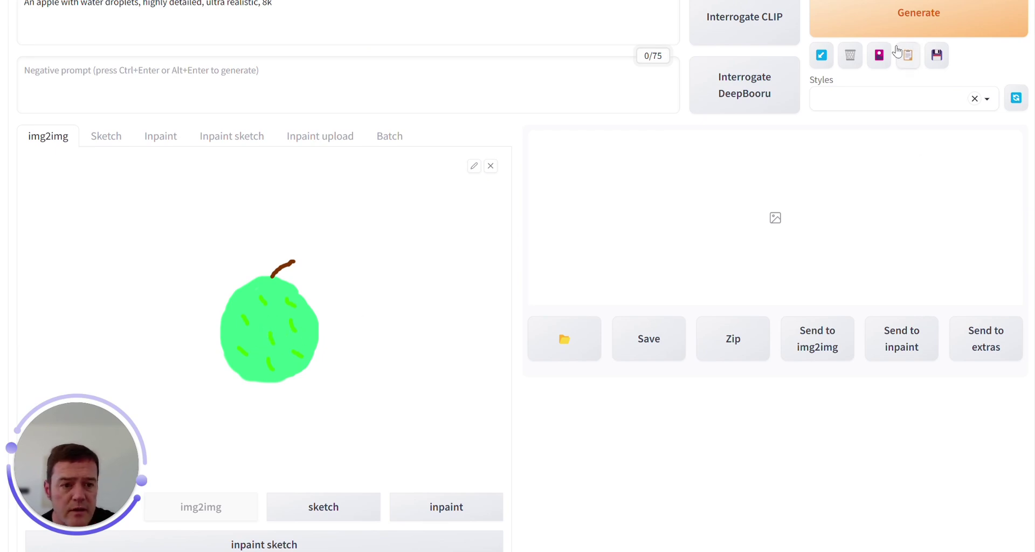
pyautogui.click(897, 23)
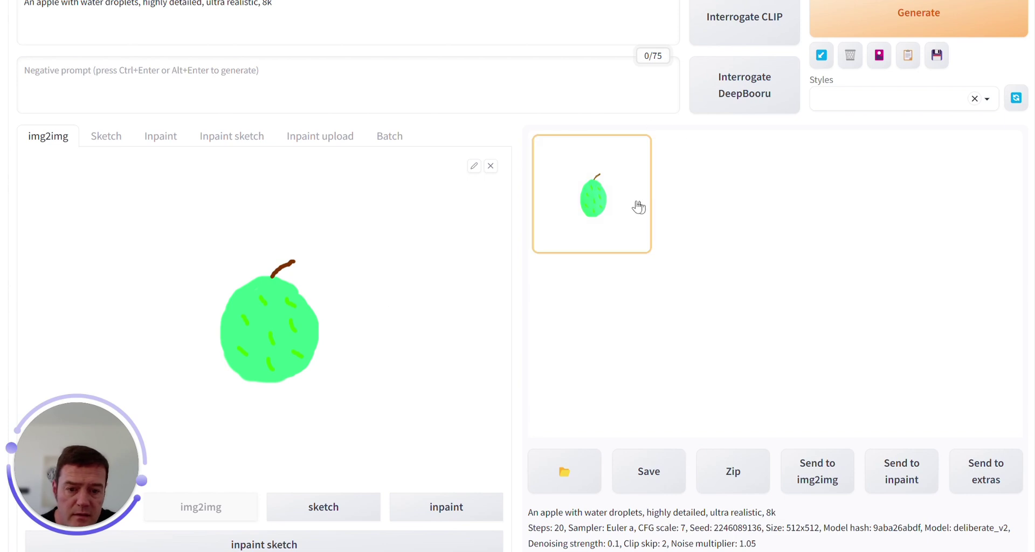
pyautogui.scroll(-7, 766, 245)
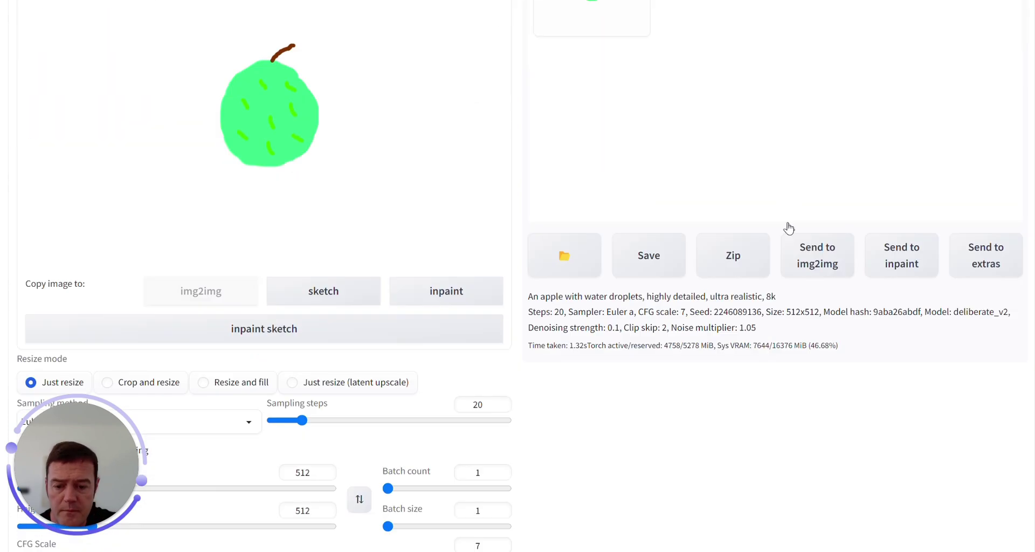
# Set denoising strength to 0.7, regenerate, and preview the realistic green apple splash.
pyautogui.click(479, 426)
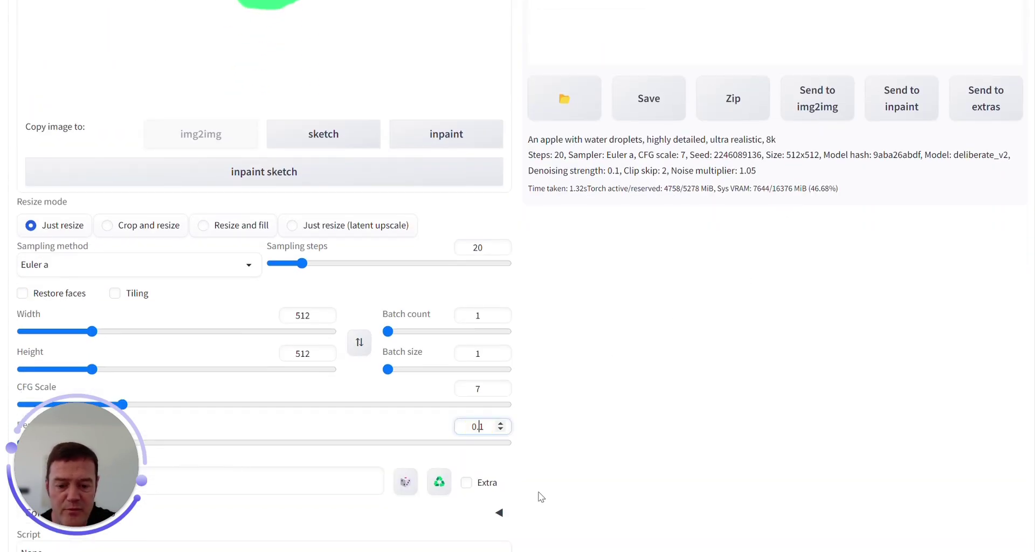
pyautogui.press('BackSpace')
pyautogui.write('7')
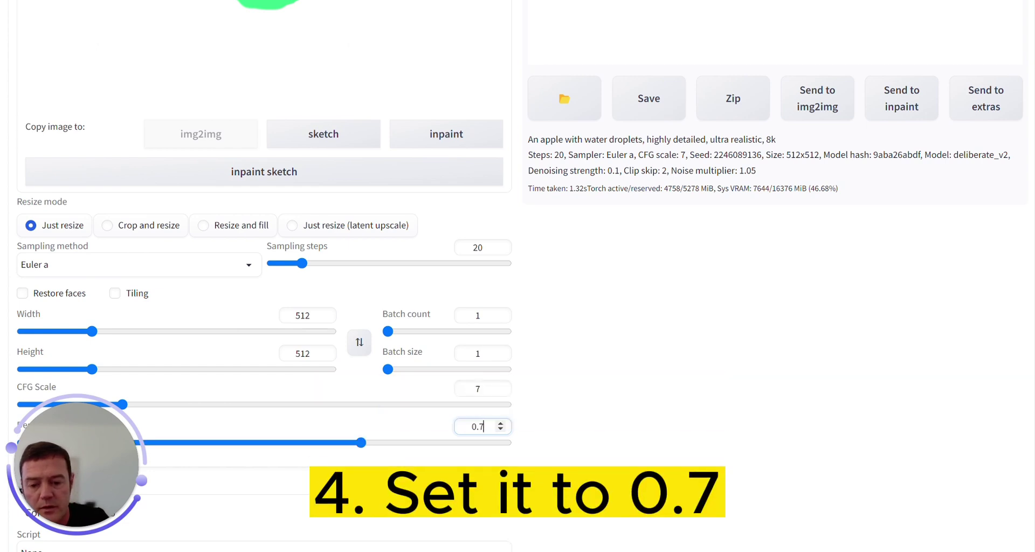
pyautogui.scroll(7, 858, 364)
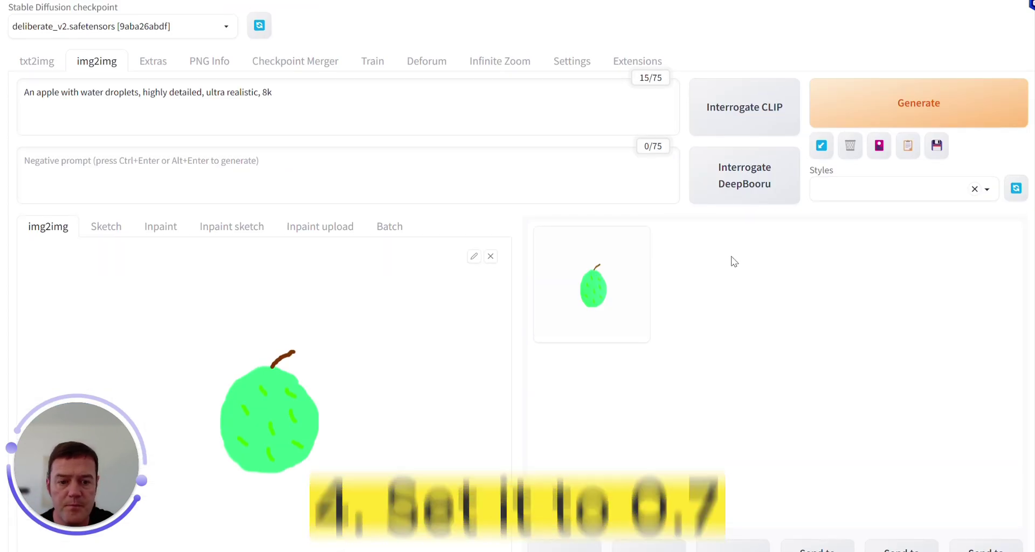
pyautogui.click(904, 104)
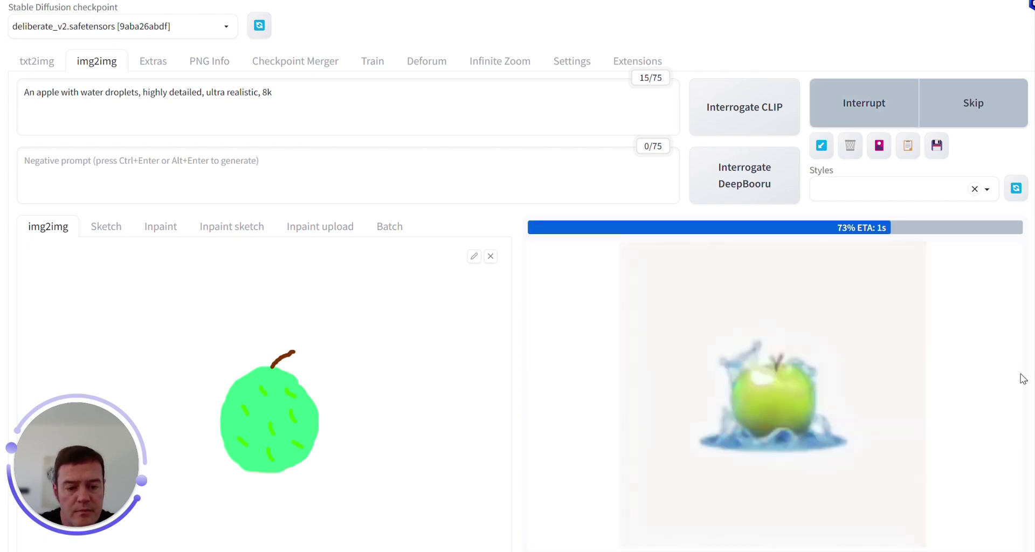
pyautogui.click(575, 306)
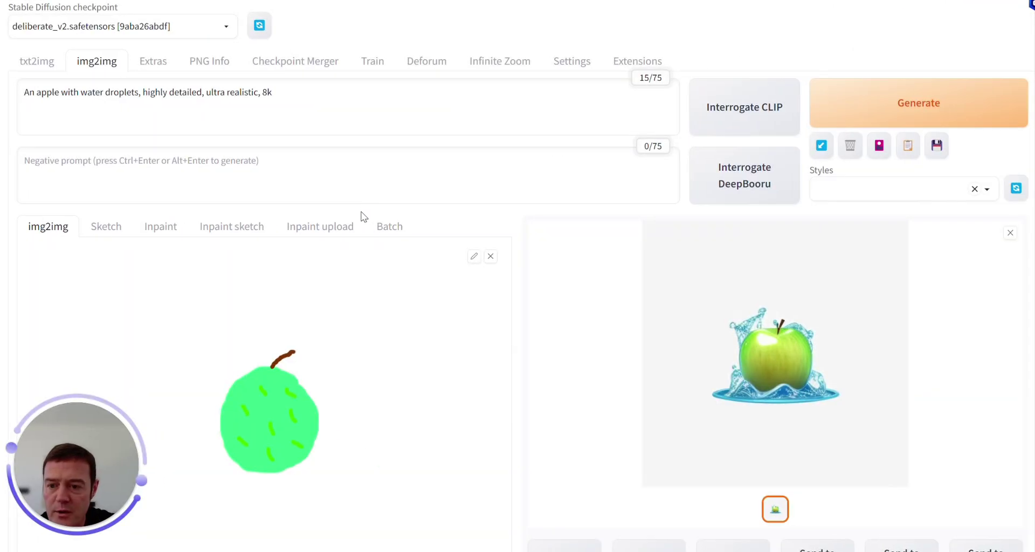
# Replace the apple drawing with Hand Drawn Chicken.jpg as the source image.
pyautogui.click(491, 258)
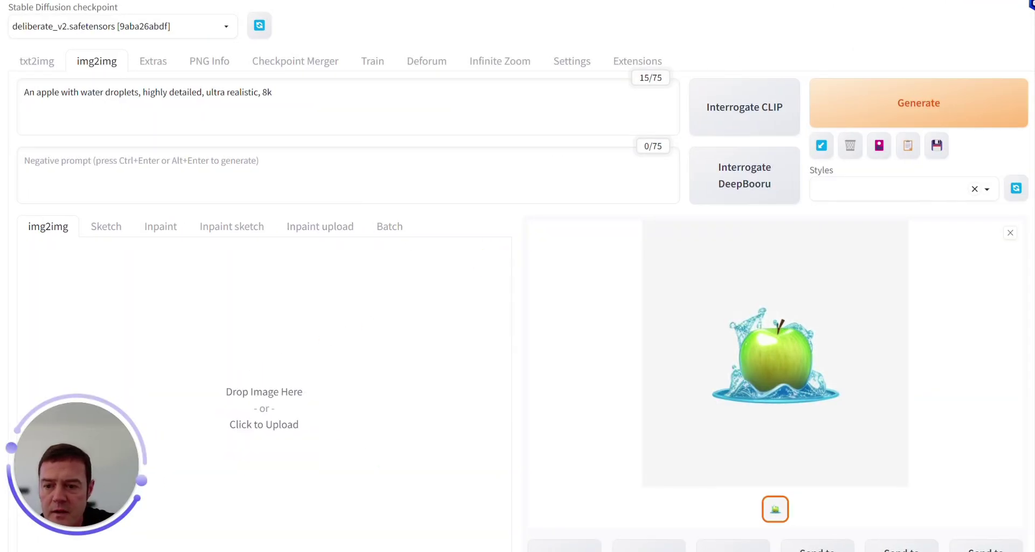
pyautogui.click(262, 391)
pyautogui.click(279, 28)
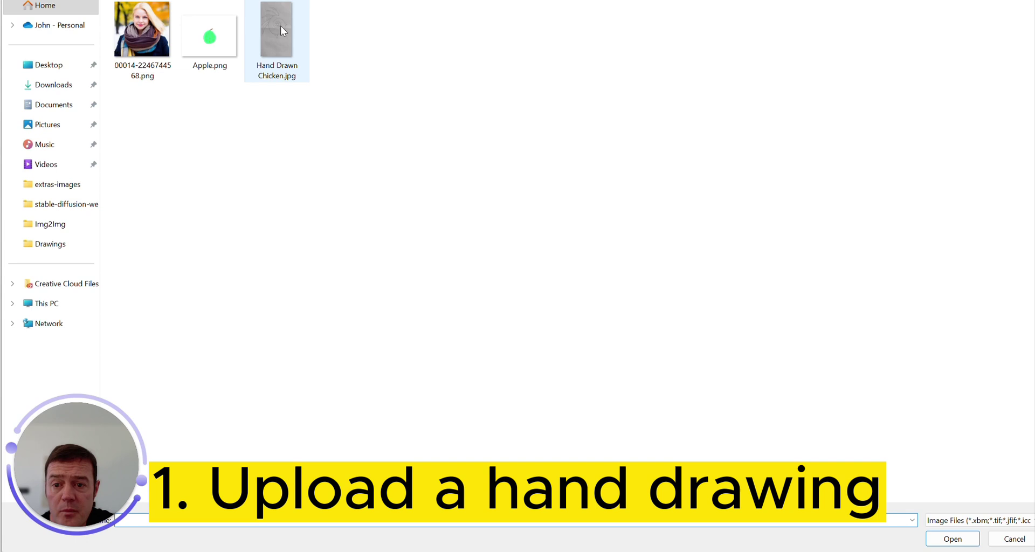
pyautogui.doubleClick(283, 33)
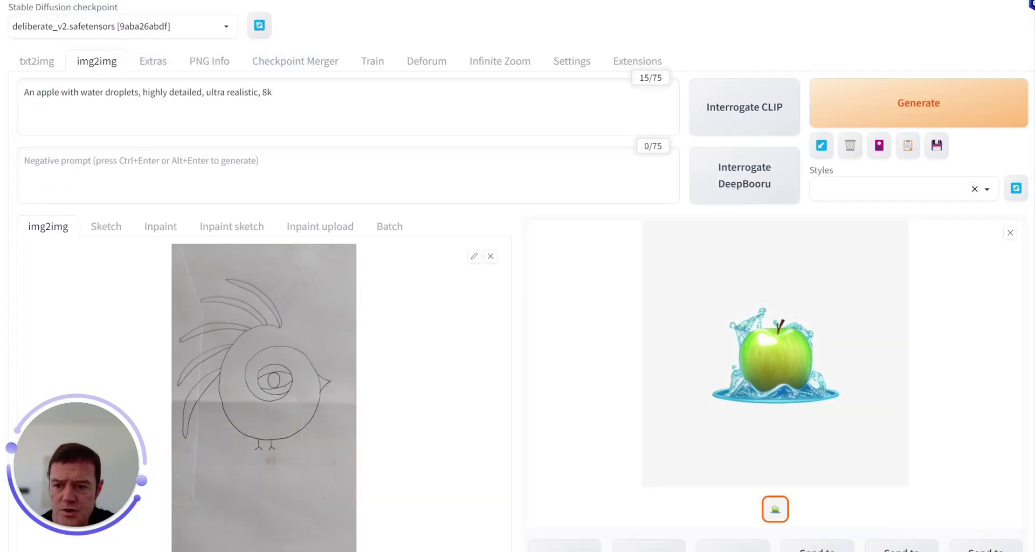
# Replace the prompt with 'A colourful chicken, highly detailed, ultra realistic, 8k'.
pyautogui.moveTo(272, 92); pyautogui.dragTo(11, 89)
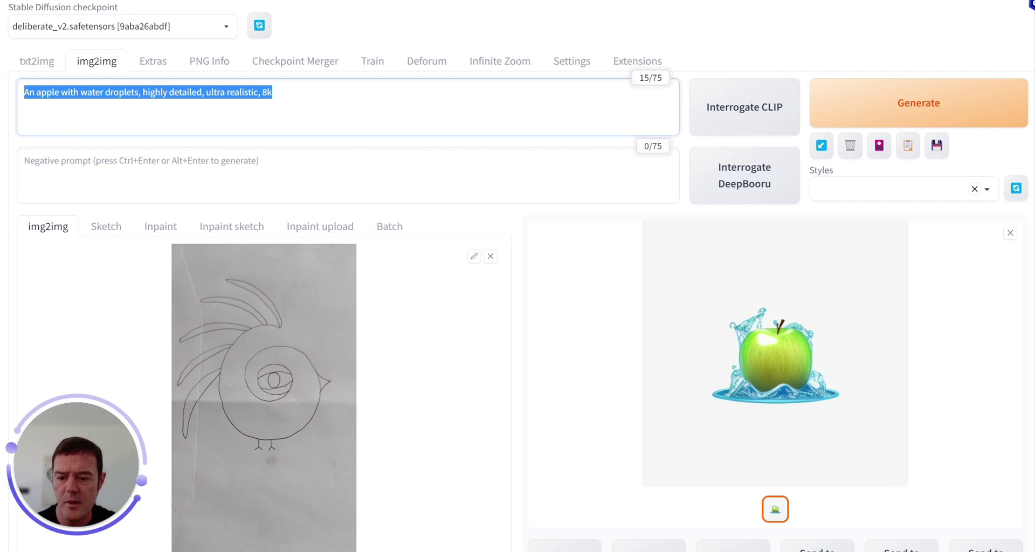
pyautogui.write('A colour')
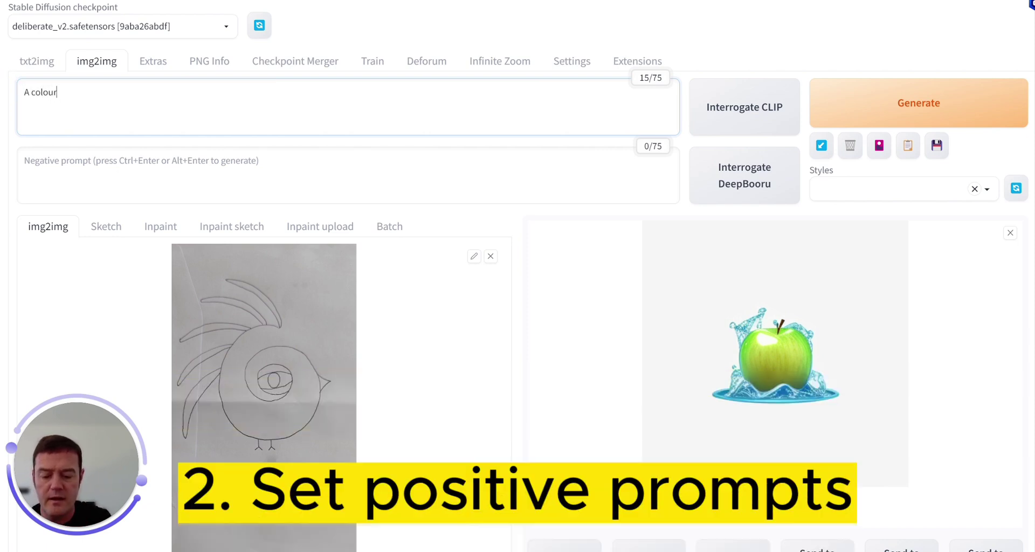
pyautogui.write('ful chicken')
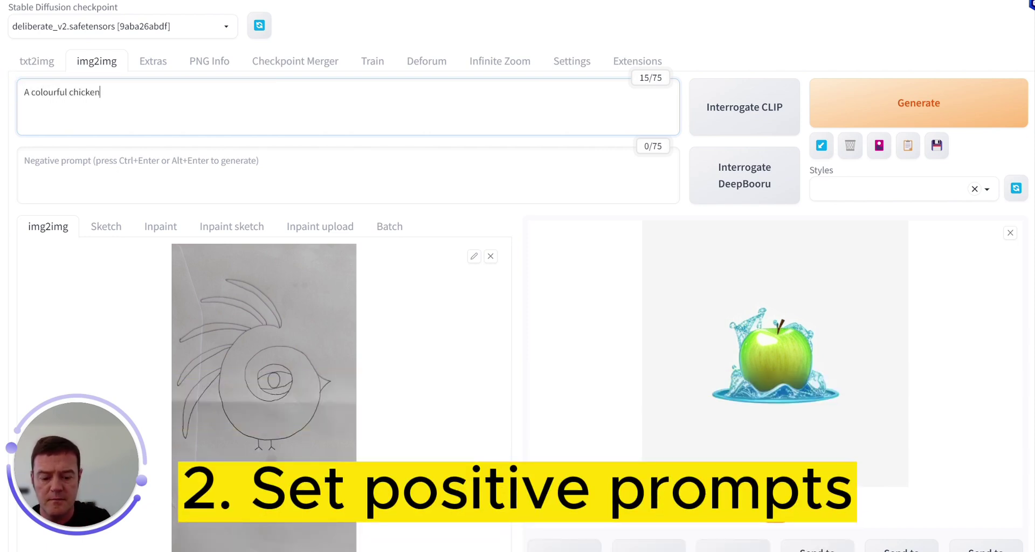
pyautogui.write(', highly det')
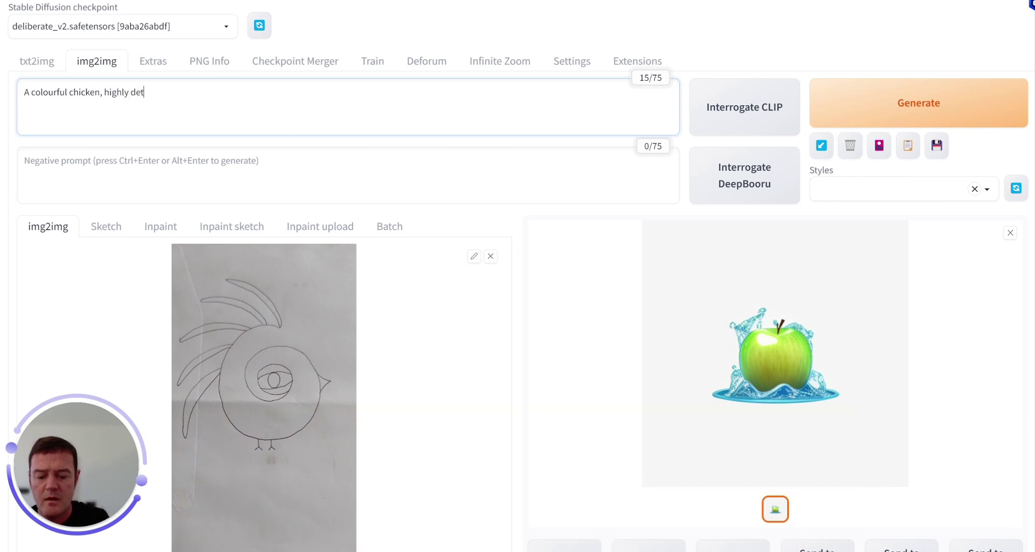
pyautogui.write('ailed, ultra realistic, 8k')
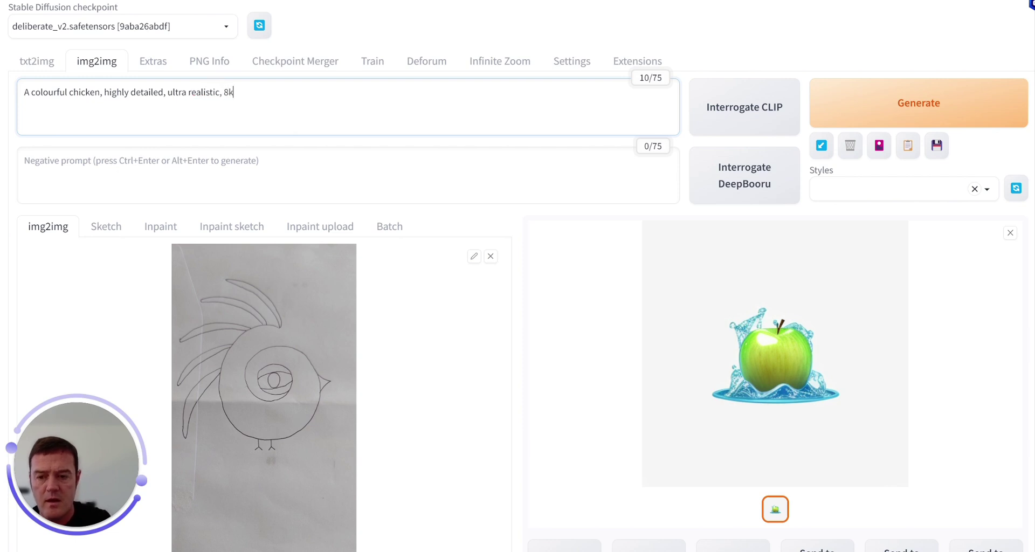
pyautogui.scroll(-8, 543, 290)
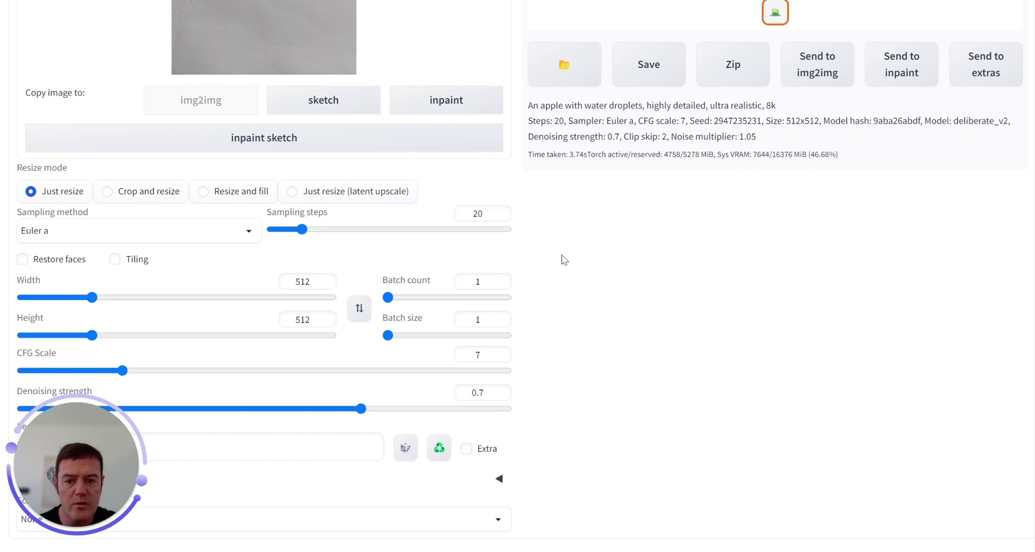
# Generate the realistic colourful rooster, view it full-screen, then clear the prompt text.
pyautogui.scroll(10, 564, 259)
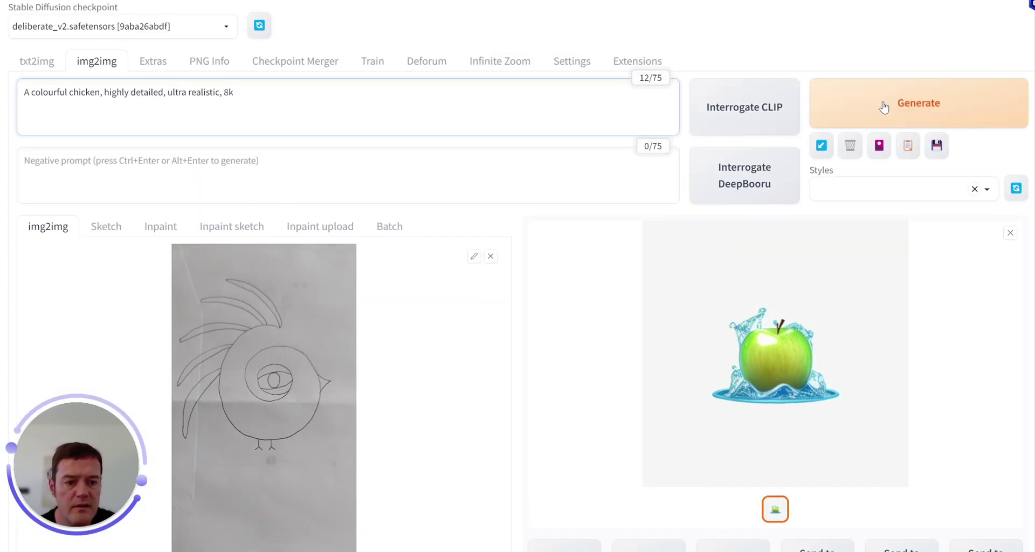
pyautogui.click(883, 107)
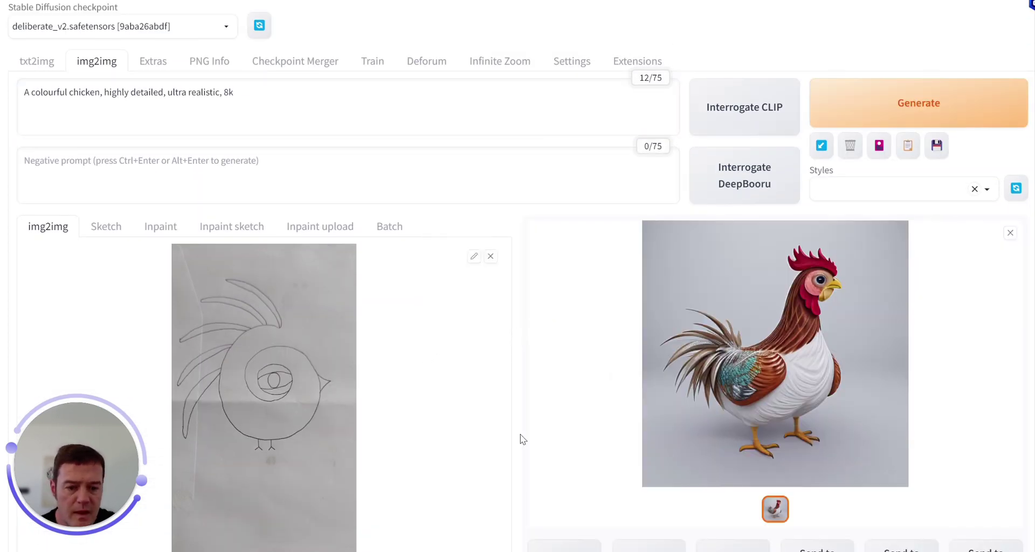
pyautogui.click(775, 383)
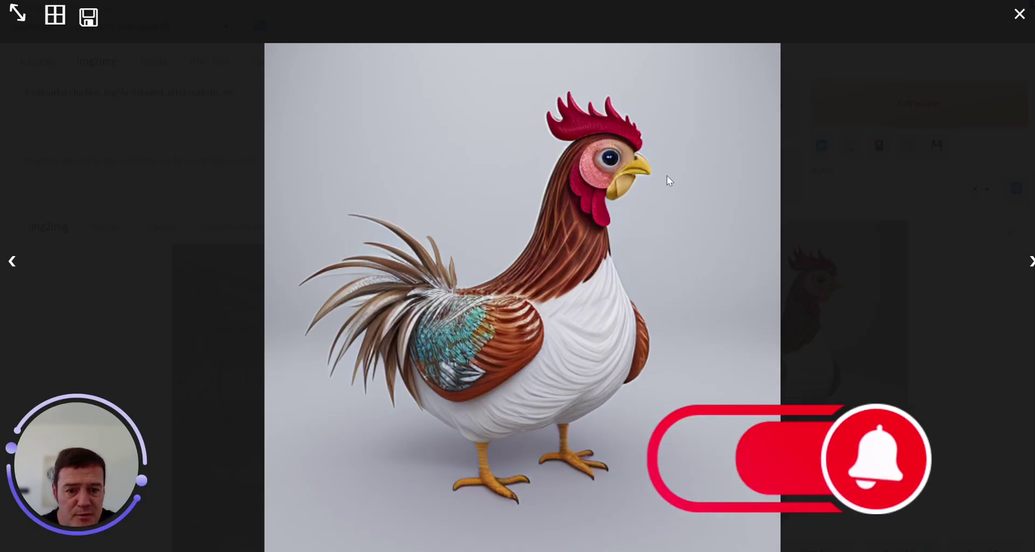
pyautogui.click(1019, 15)
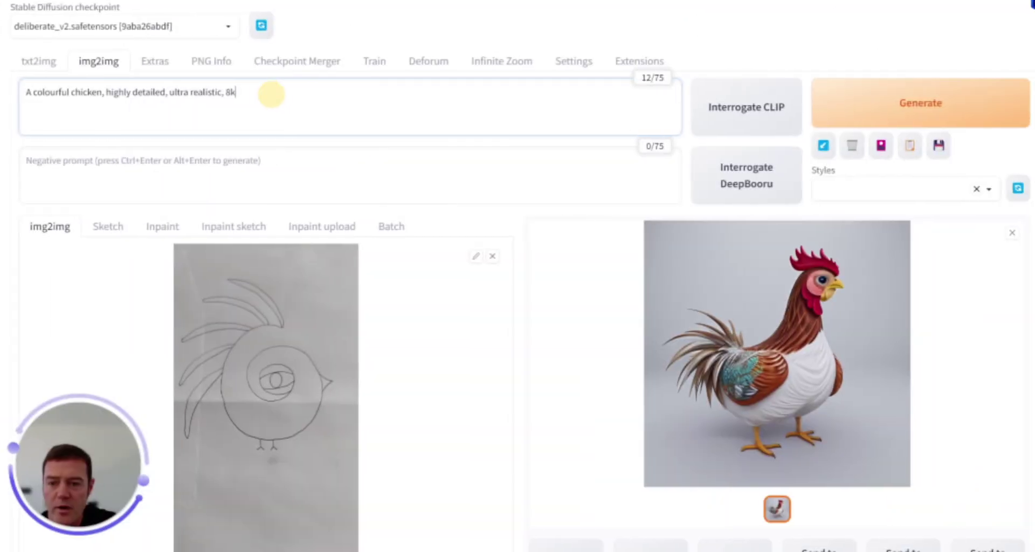
pyautogui.moveTo(267, 92); pyautogui.dragTo(36, 91)
pyautogui.press('BackSpace')
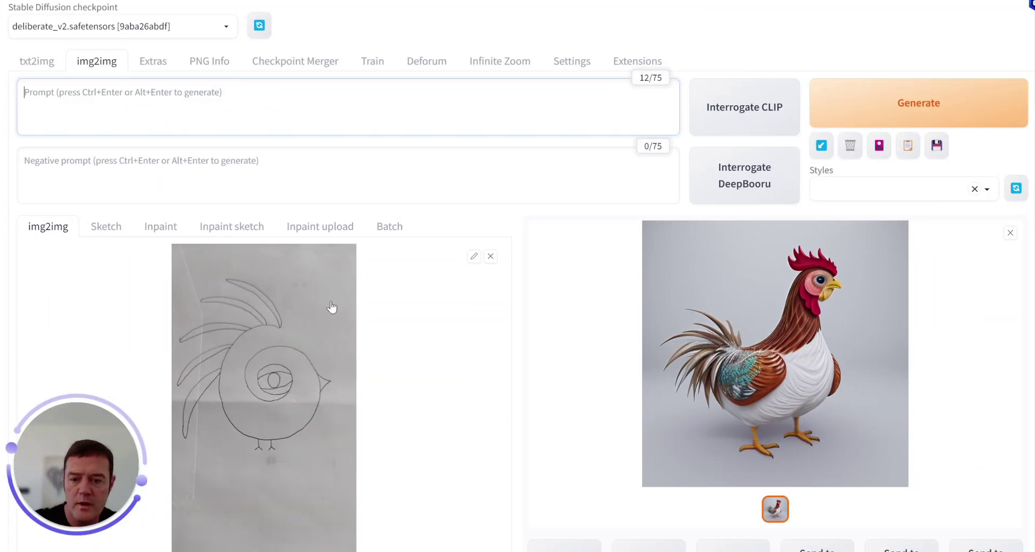
# Swap the chicken sketch for the blonde woman's portrait and send it to Inpaint.
pyautogui.click(491, 256)
pyautogui.scroll(-2, 456, 298)
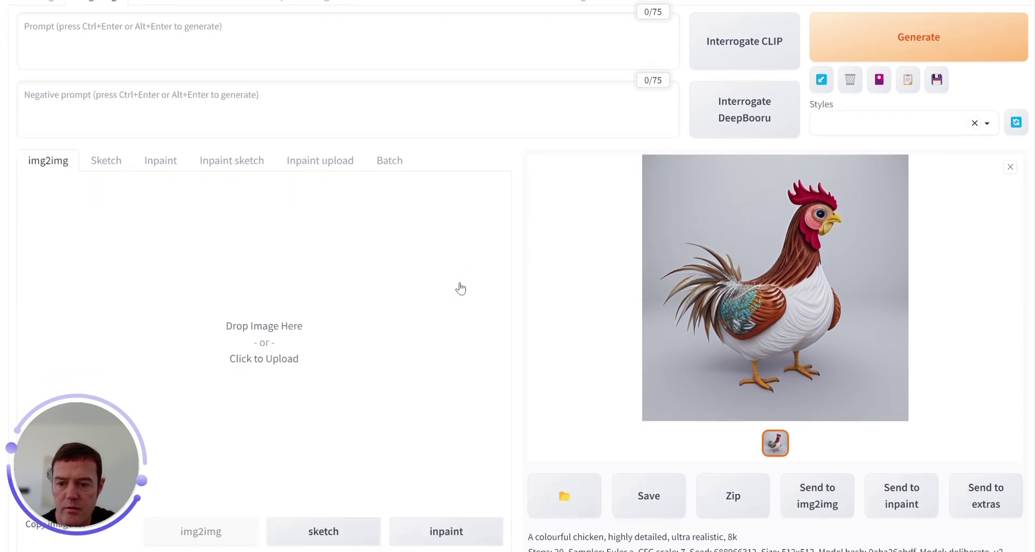
pyautogui.click(273, 285)
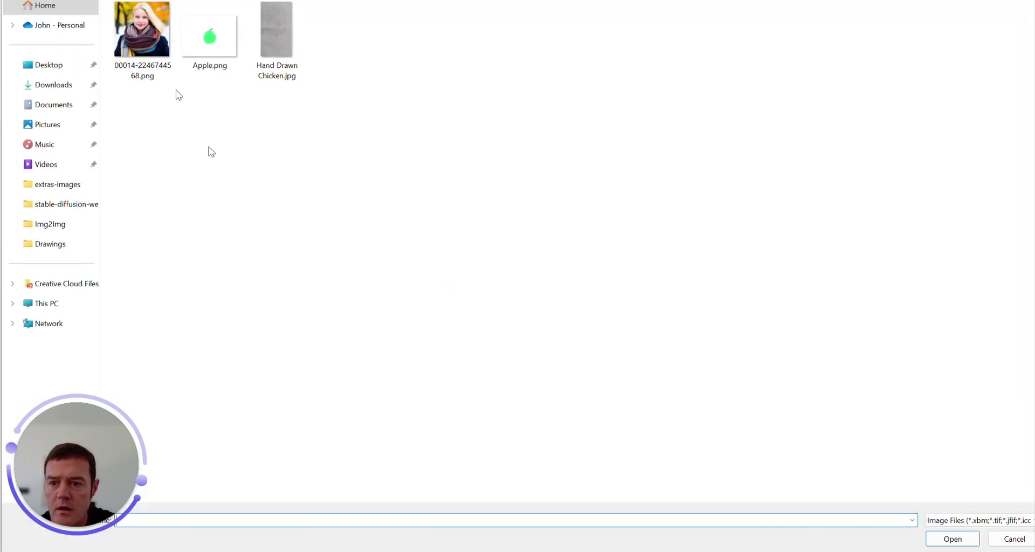
pyautogui.doubleClick(151, 41)
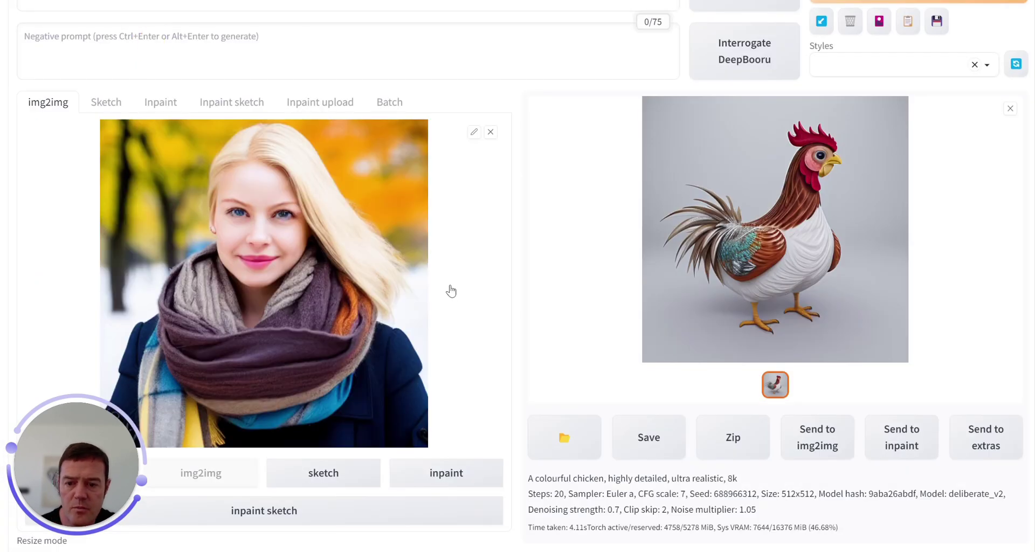
pyautogui.click(446, 473)
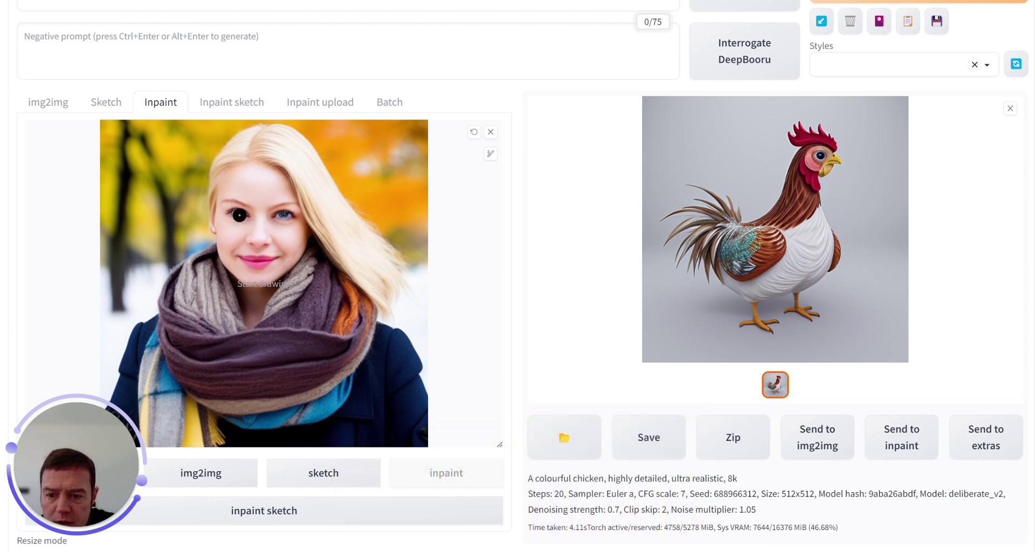
# Brush masks over both eyes and set Inpaint area to 'Only masked'.
pyautogui.click(240, 215)
pyautogui.click(282, 217)
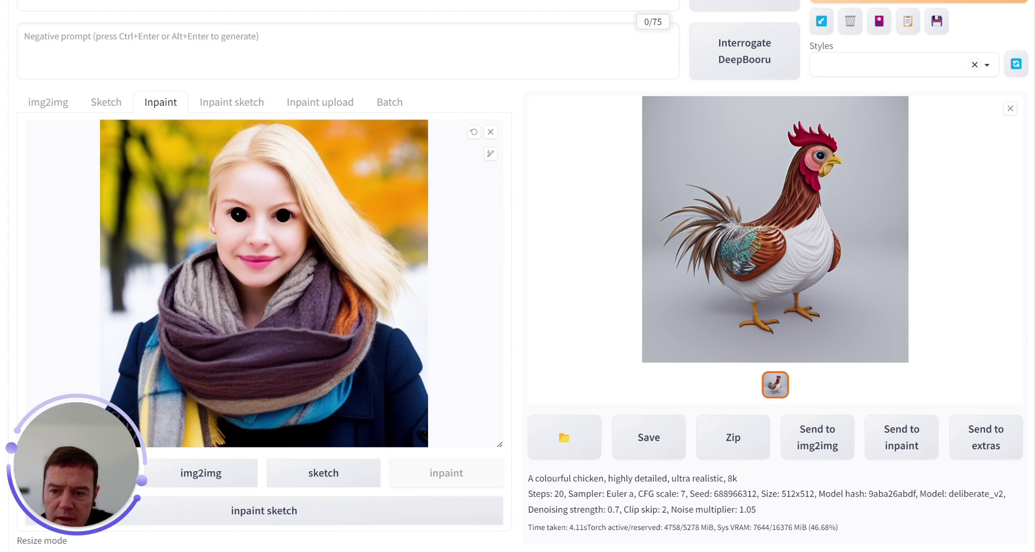
pyautogui.scroll(-10, 481, 240)
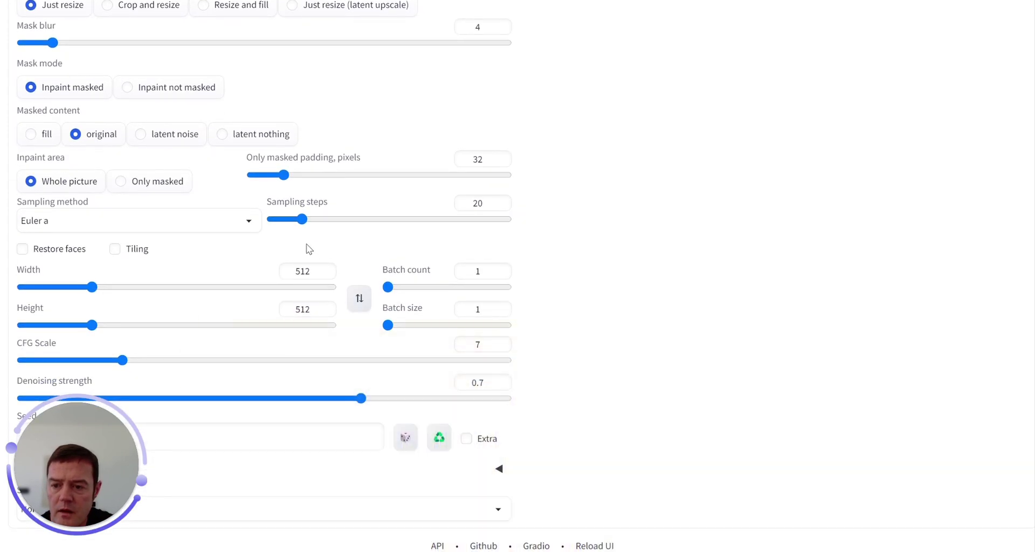
pyautogui.scroll(-2, 307, 247)
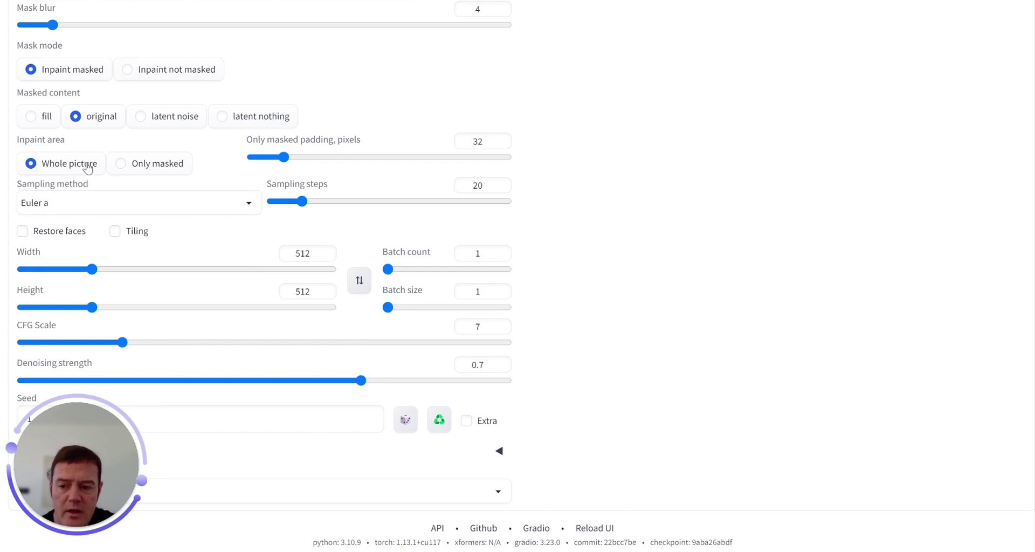
pyautogui.click(121, 164)
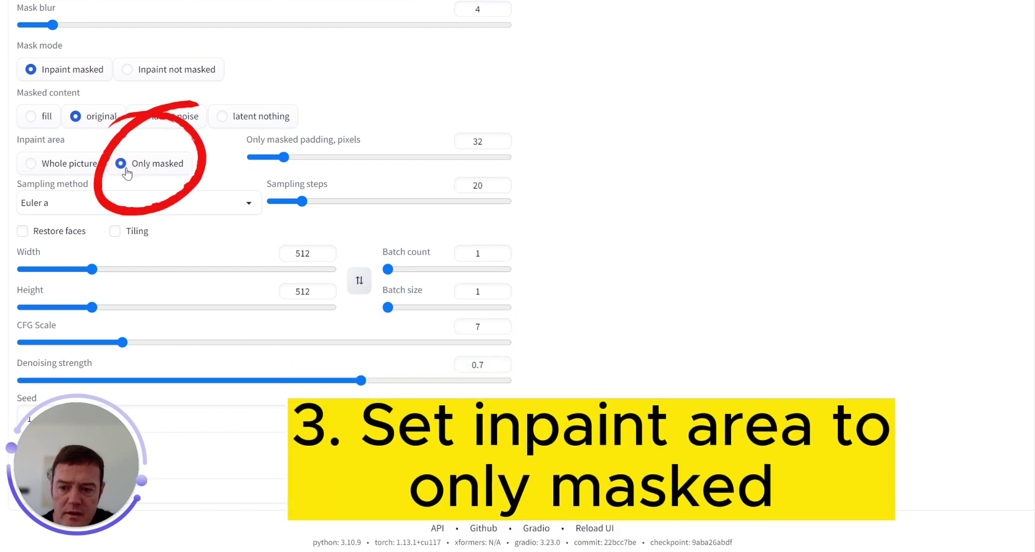
pyautogui.scroll(15, 228, 225)
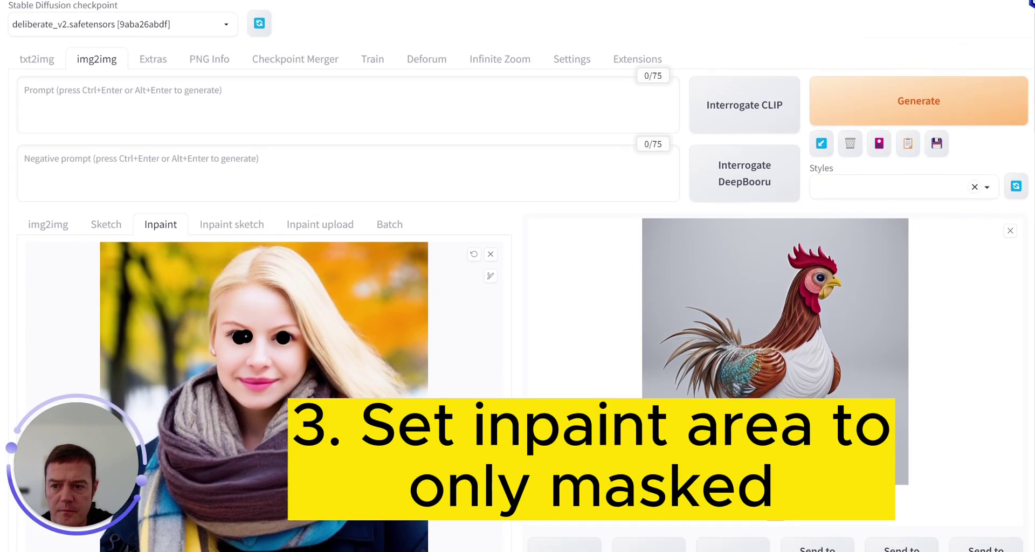
# Enter (((Brown eyes))) as the positive prompt, fixing the auto-closed brackets.
pyautogui.click(224, 115)
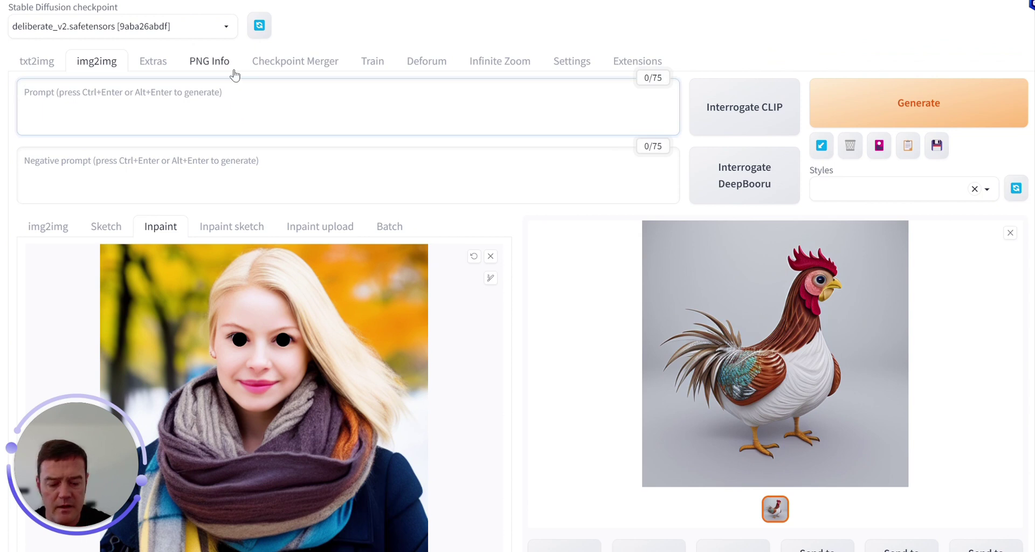
pyautogui.write('(((Brown eyes')
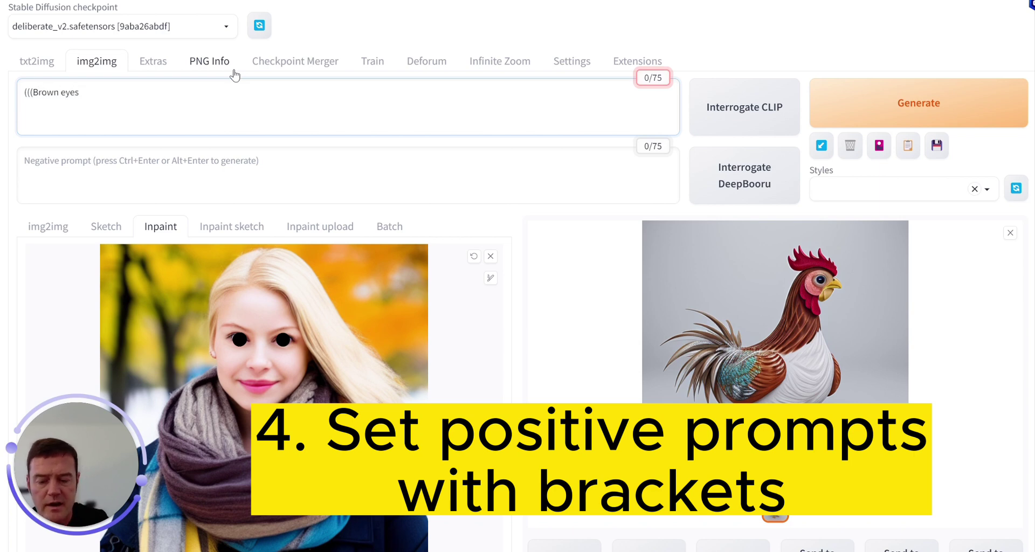
pyautogui.press('BackSpace')
pyautogui.press('BackSpace')
pyautogui.write(')')
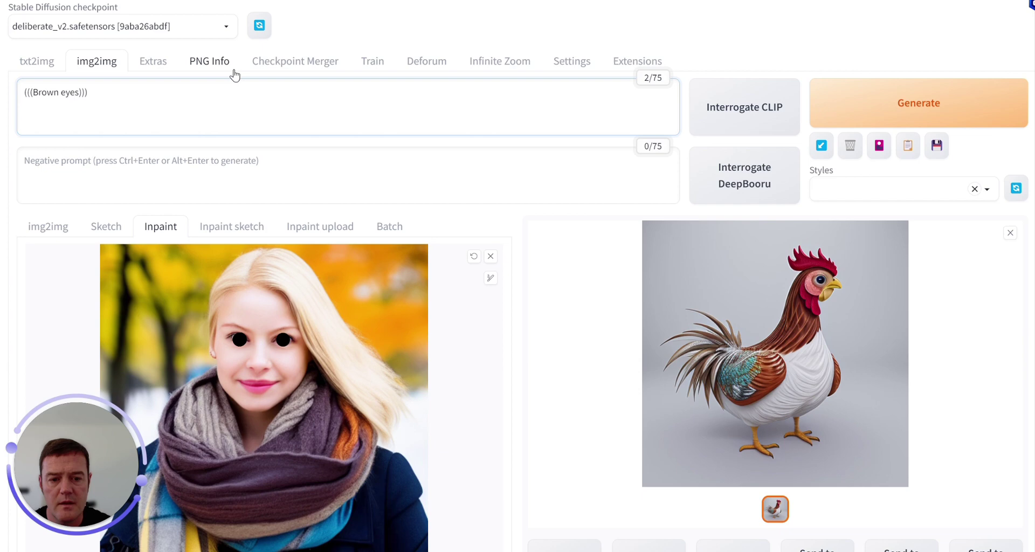
pyautogui.scroll(-9, 699, 318)
pyautogui.scroll(-1, 523, 474)
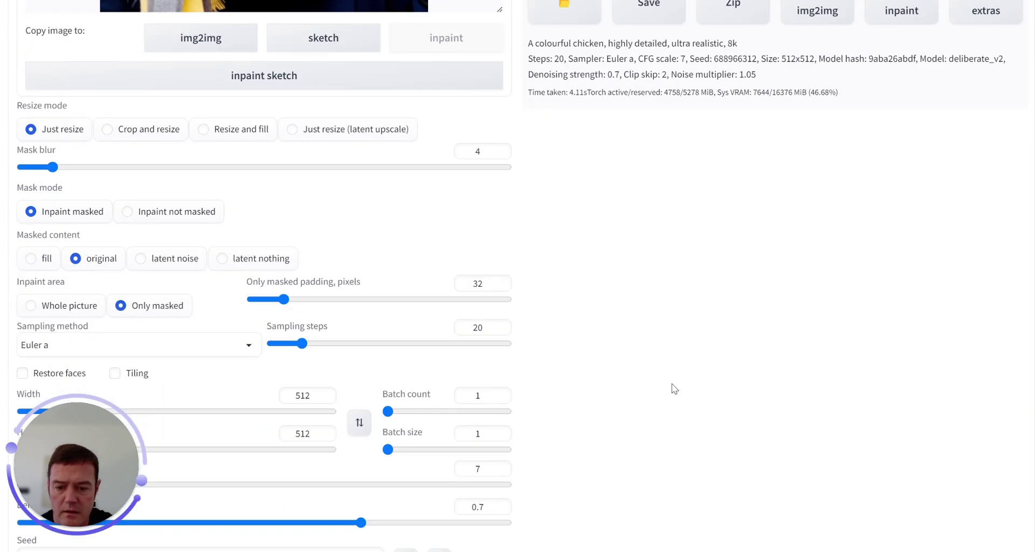
pyautogui.scroll(10, 714, 377)
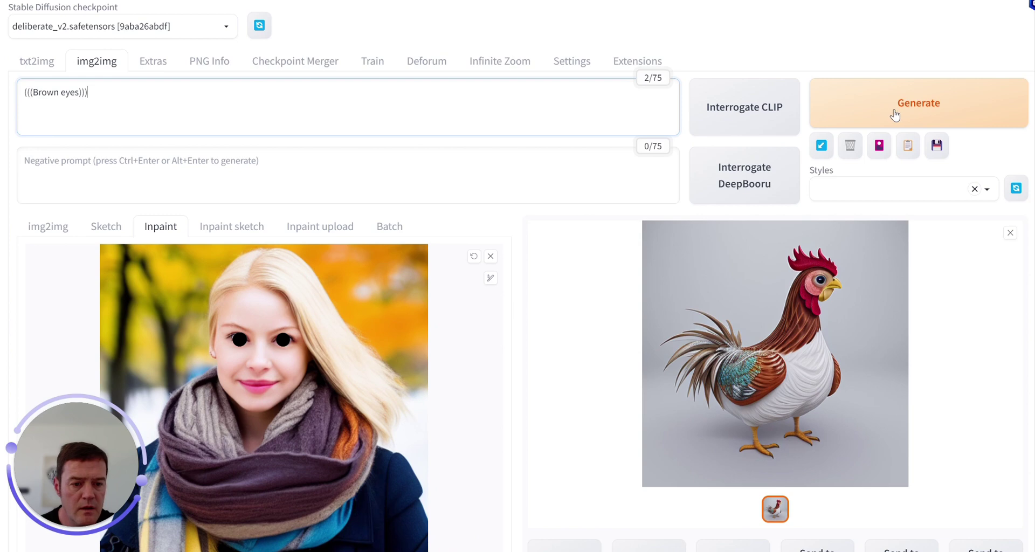
# Generate the inpainted portrait and check it at full size.
pyautogui.click(895, 115)
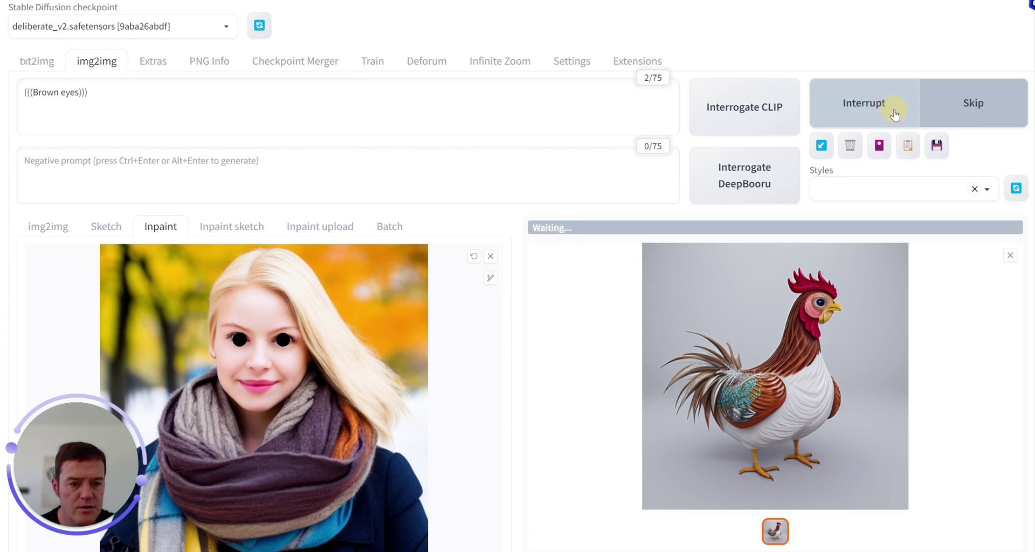
pyautogui.click(764, 311)
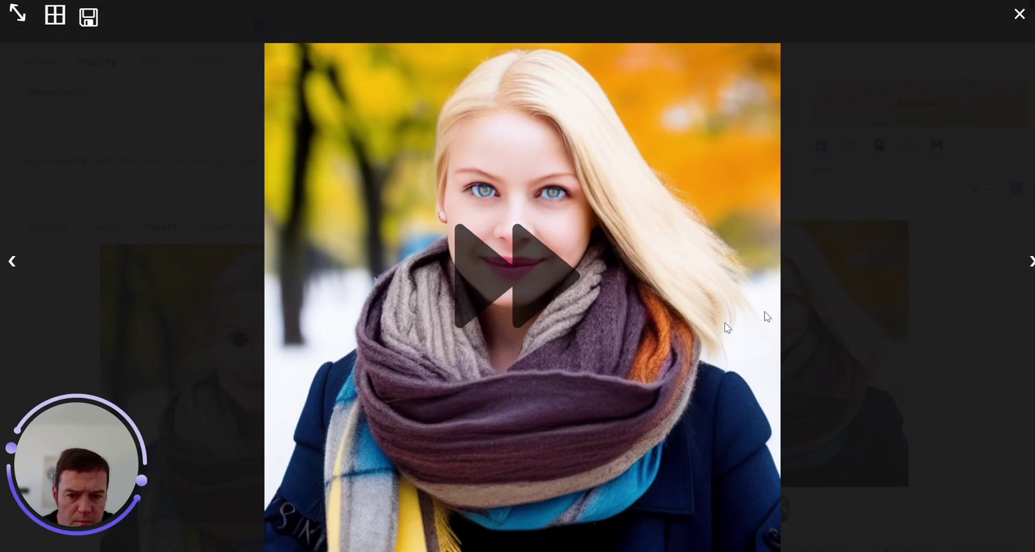
pyautogui.click(1022, 21)
pyautogui.scroll(-3, 780, 398)
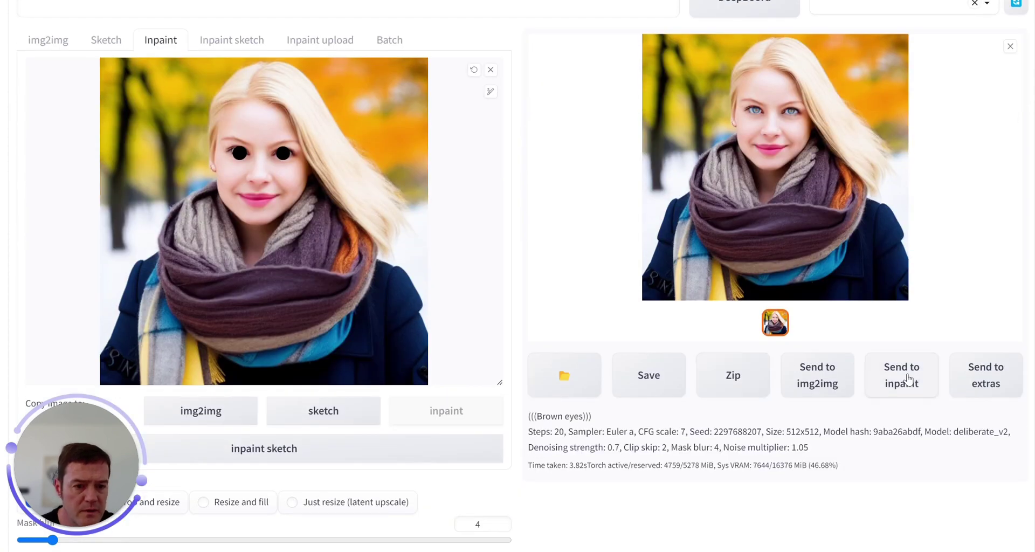
# Send the result back to inpainting and re-mask both eyes.
pyautogui.click(908, 378)
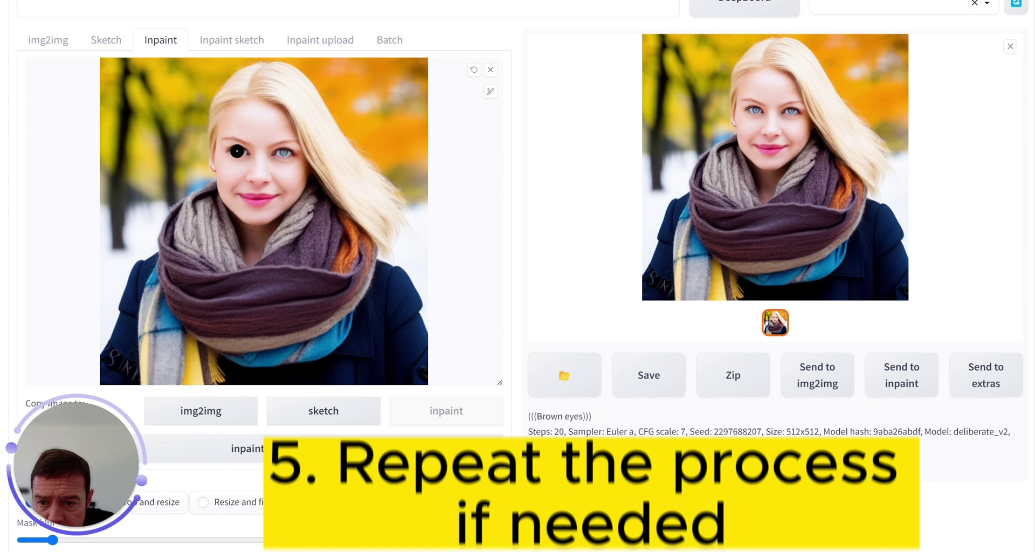
pyautogui.moveTo(239, 153); pyautogui.dragTo(240, 154)
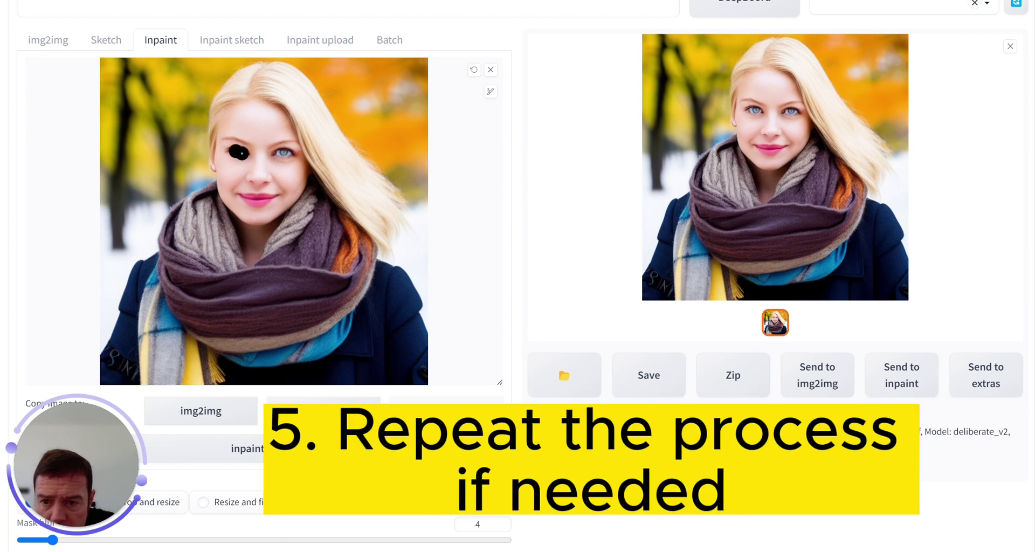
pyautogui.click(282, 155)
pyautogui.click(282, 155)
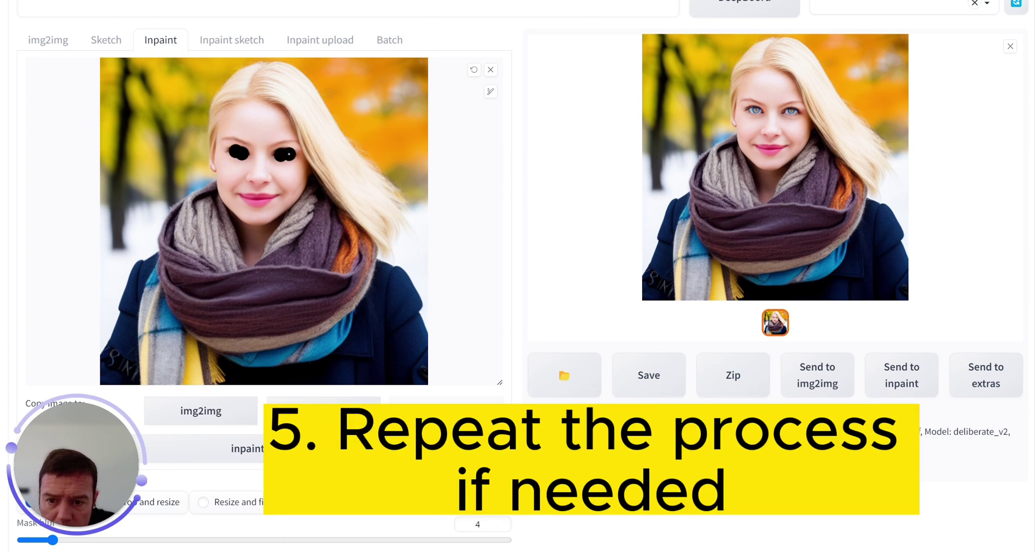
pyautogui.scroll(3, 258, 203)
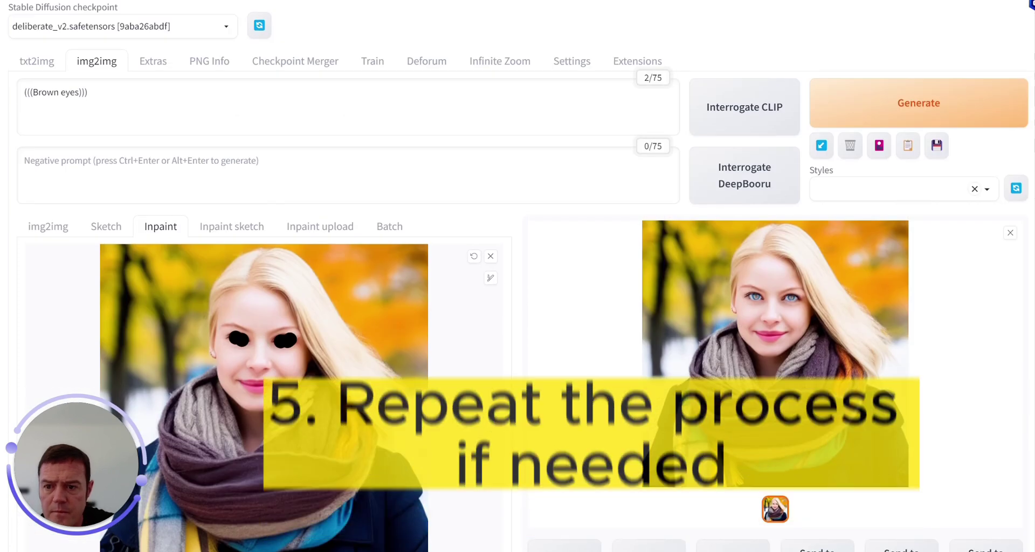
# Enter (((Blue eyes))) as the negative prompt.
pyautogui.click(163, 96)
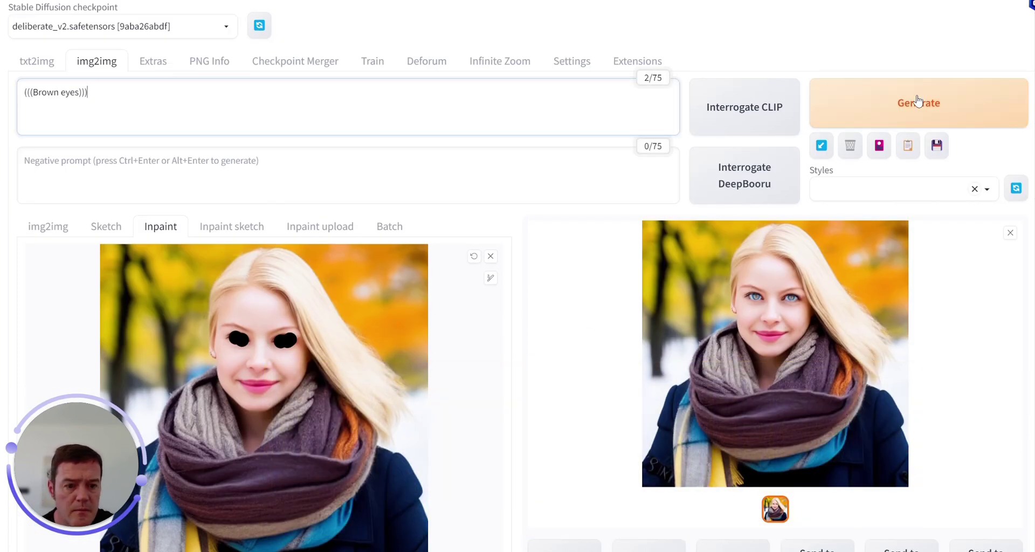
pyautogui.click(361, 188)
pyautogui.write('B')
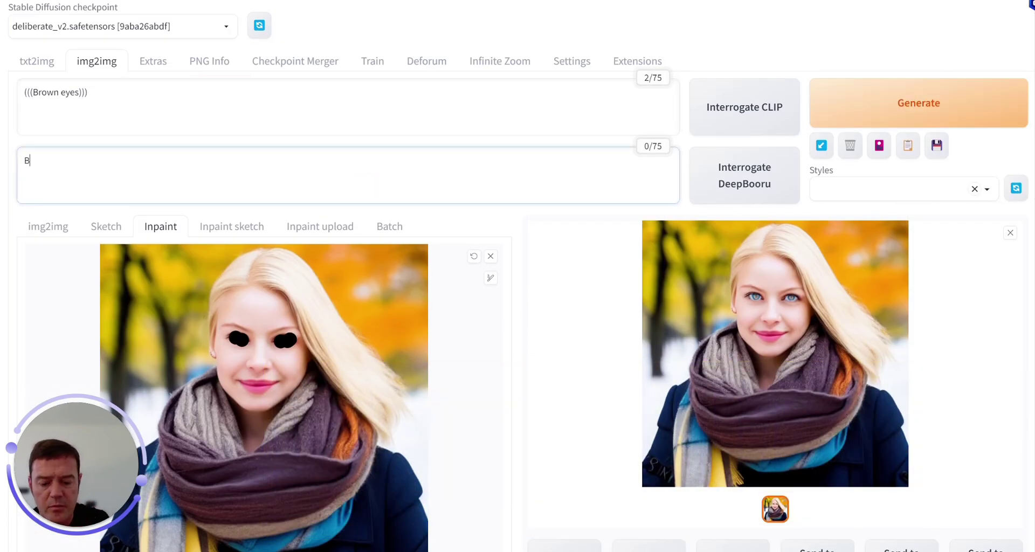
pyautogui.write('lue eyes)))')
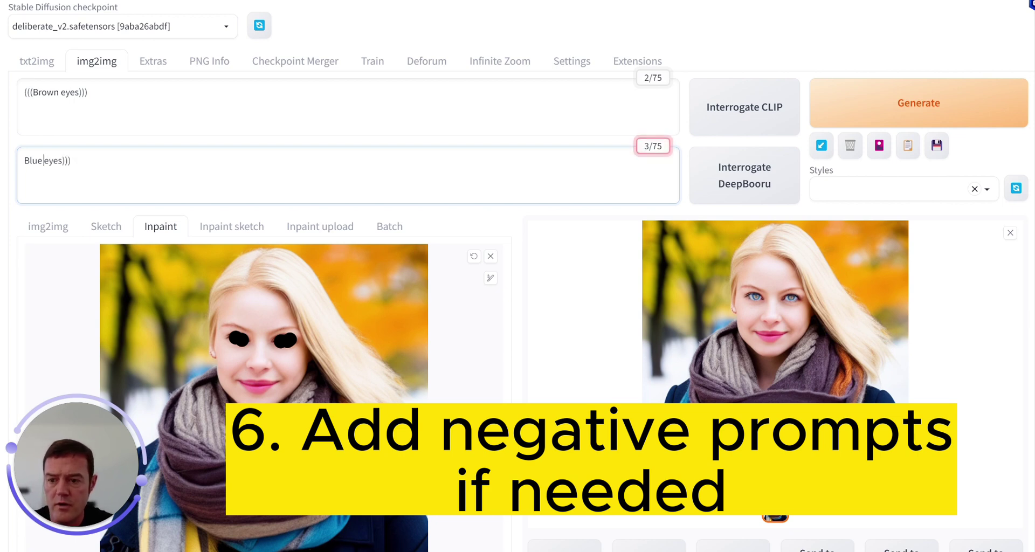
pyautogui.click(24, 160)
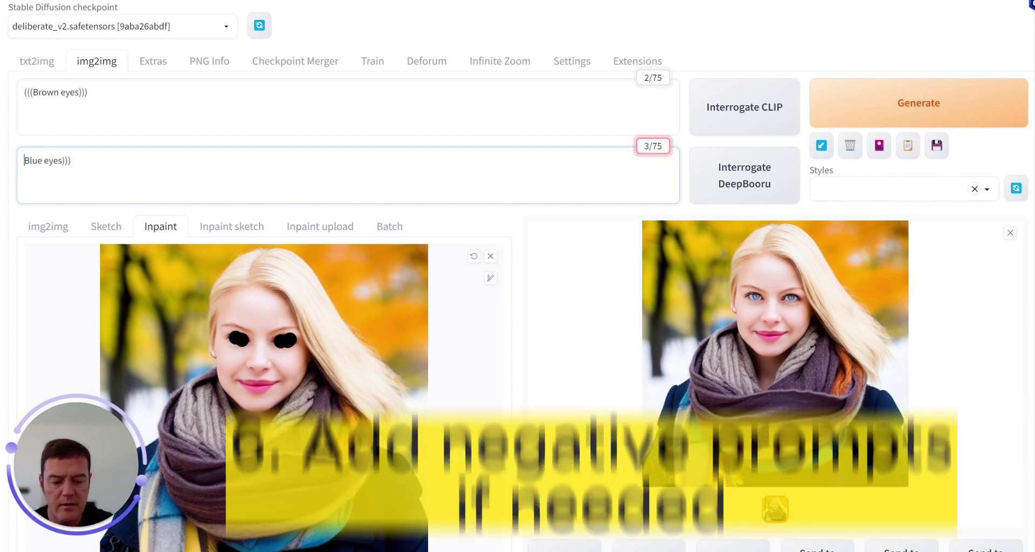
pyautogui.write('(((')
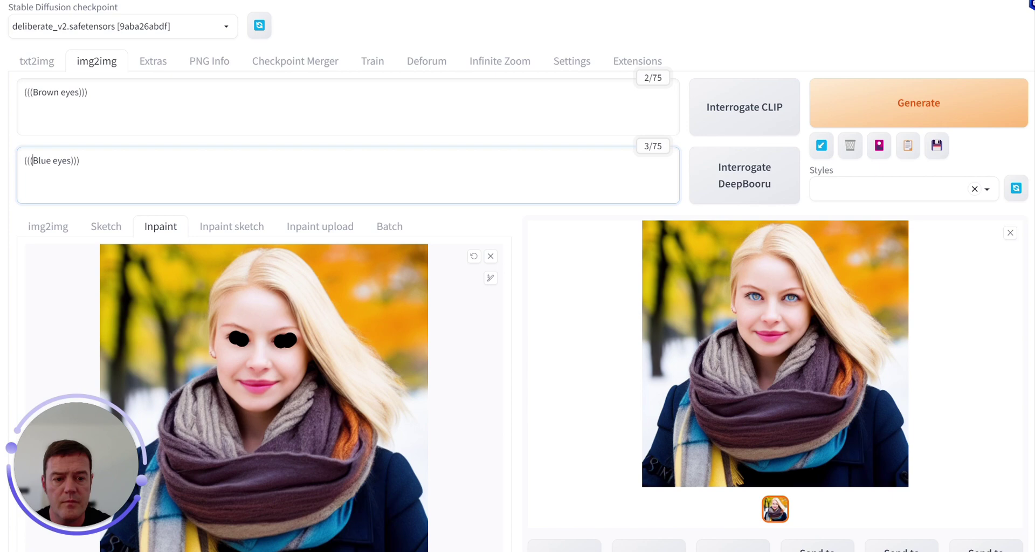
# Regenerate and inspect the full-size result showing the woman with brown eyes.
pyautogui.click(896, 100)
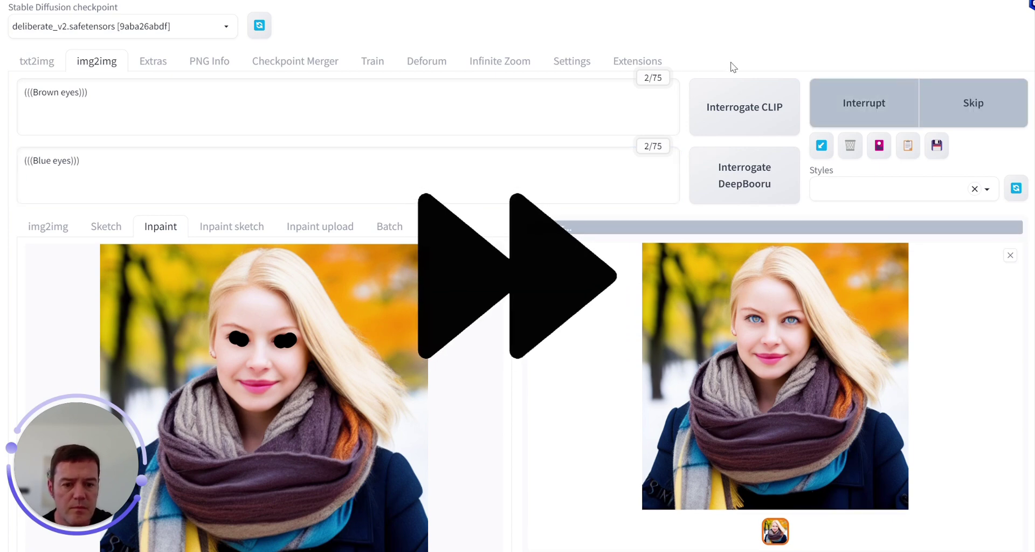
pyautogui.scroll(-3, 754, 161)
pyautogui.click(785, 198)
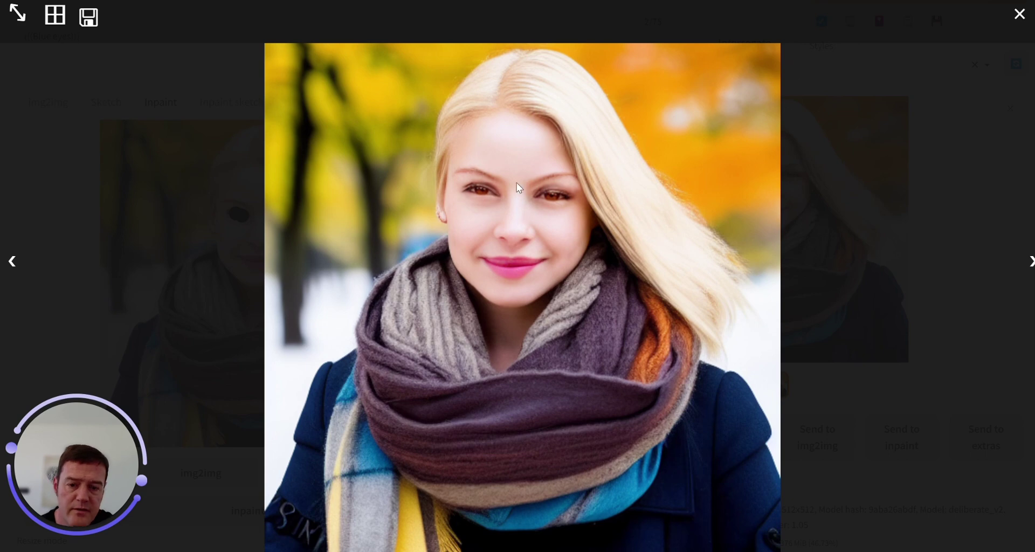
pyautogui.click(1022, 23)
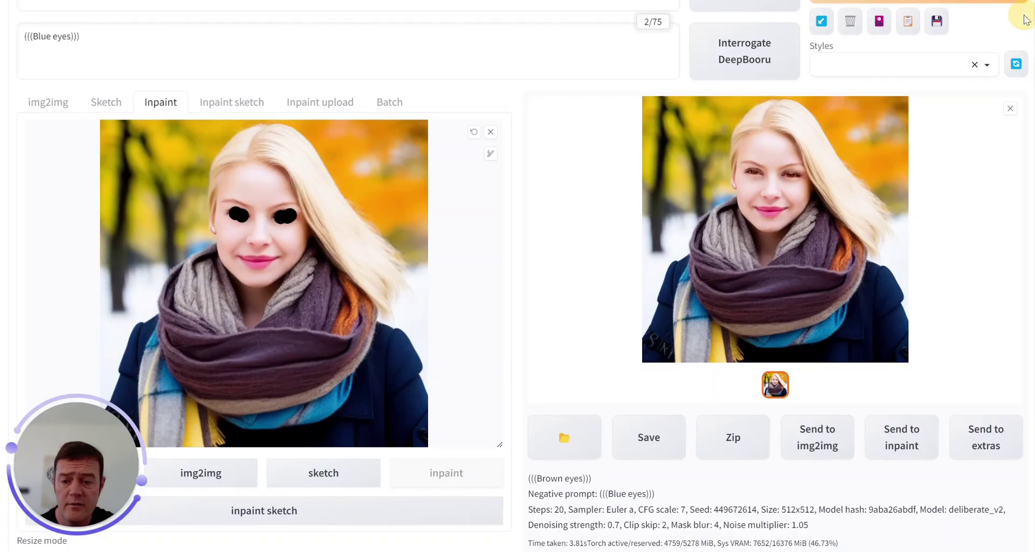